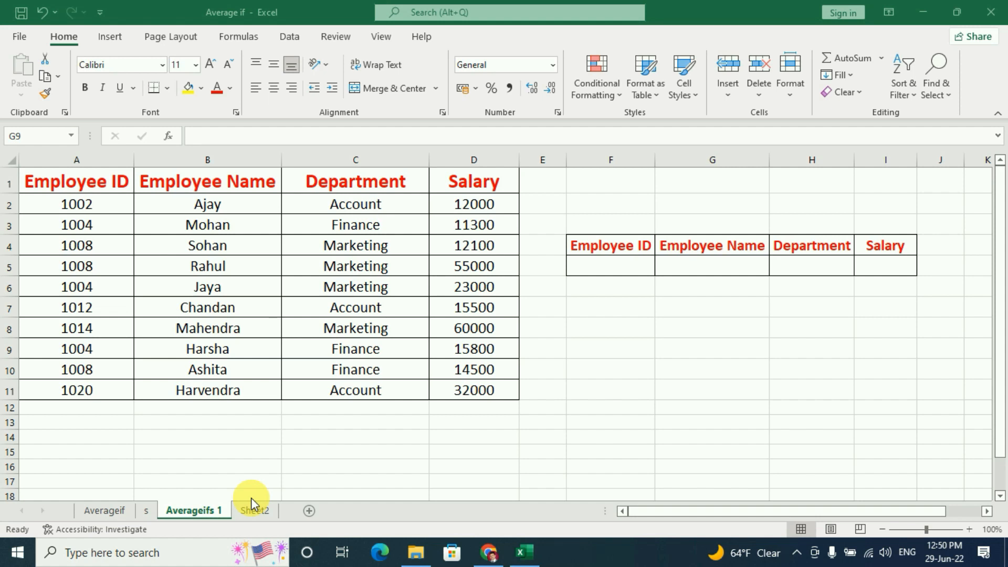
Start an AVERAGEIFS formula in I5 under Salary, using D1:D11 as the average range.
left_click(893, 271)
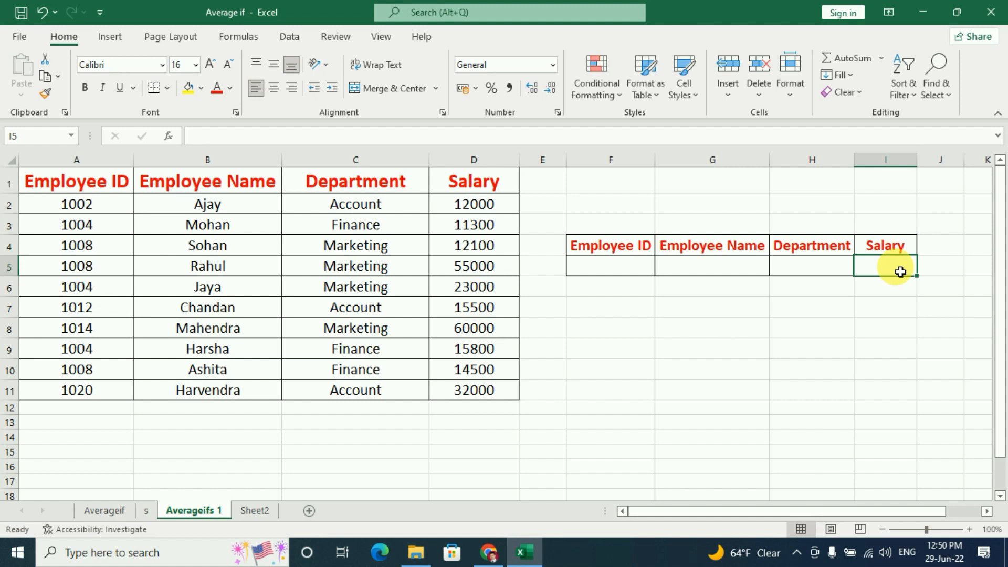
type("=")
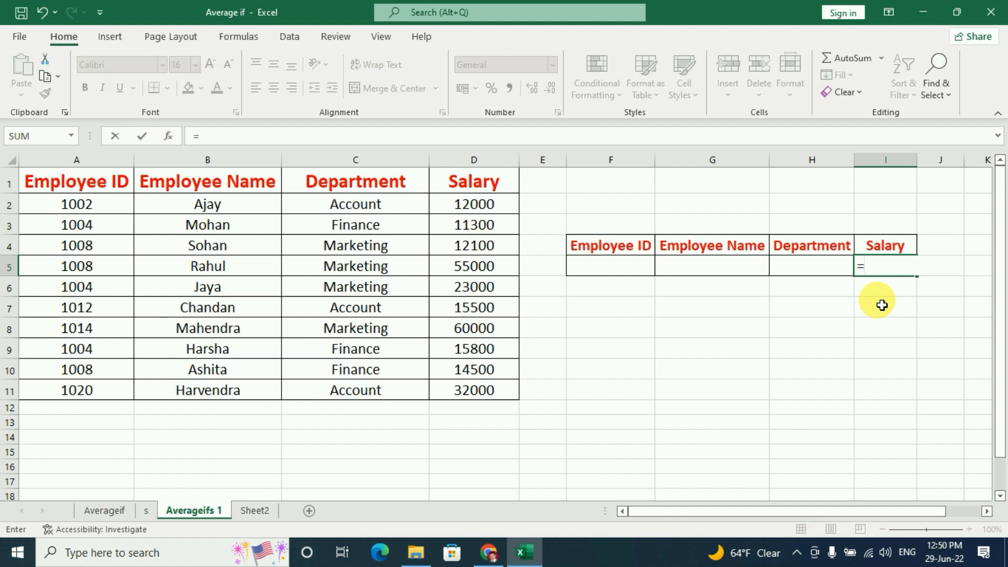
type("aver")
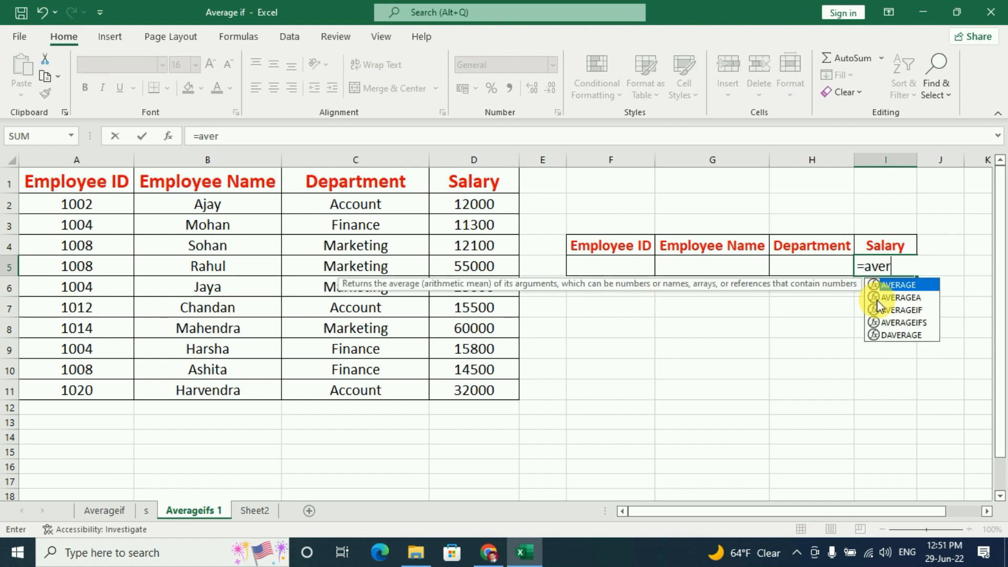
double_click(904, 323)
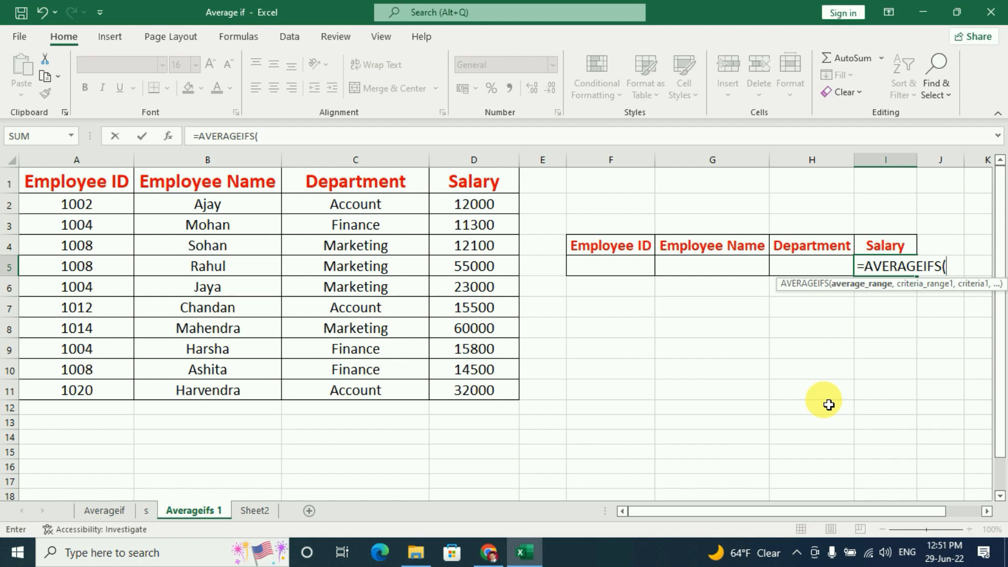
left_click_drag(462, 181, 484, 394)
type(",")
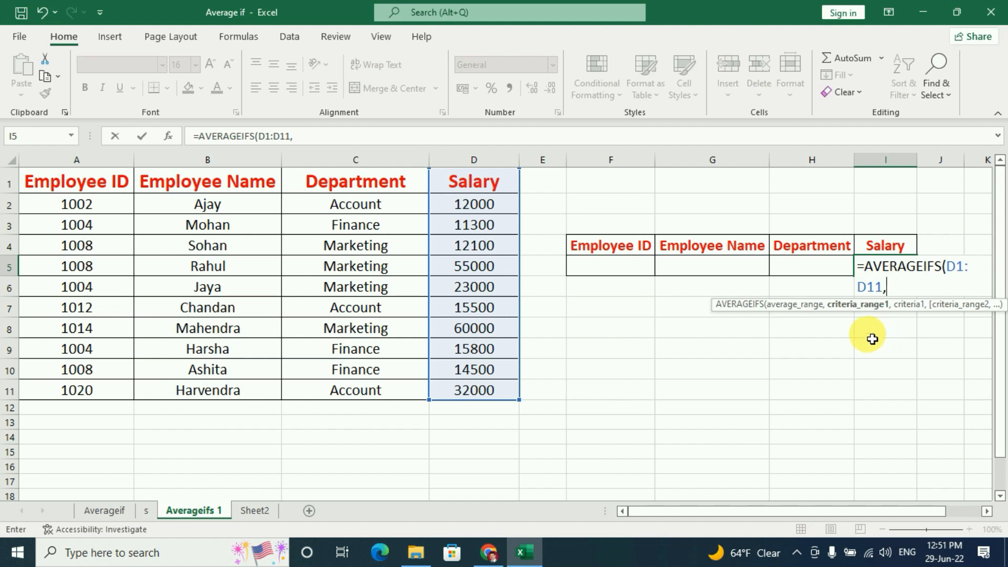
Add the first condition to the AVERAGEIFS formula, with criteria range A1:A11 and criterion cell F5.
left_click_drag(74, 173, 73, 392)
type(",")
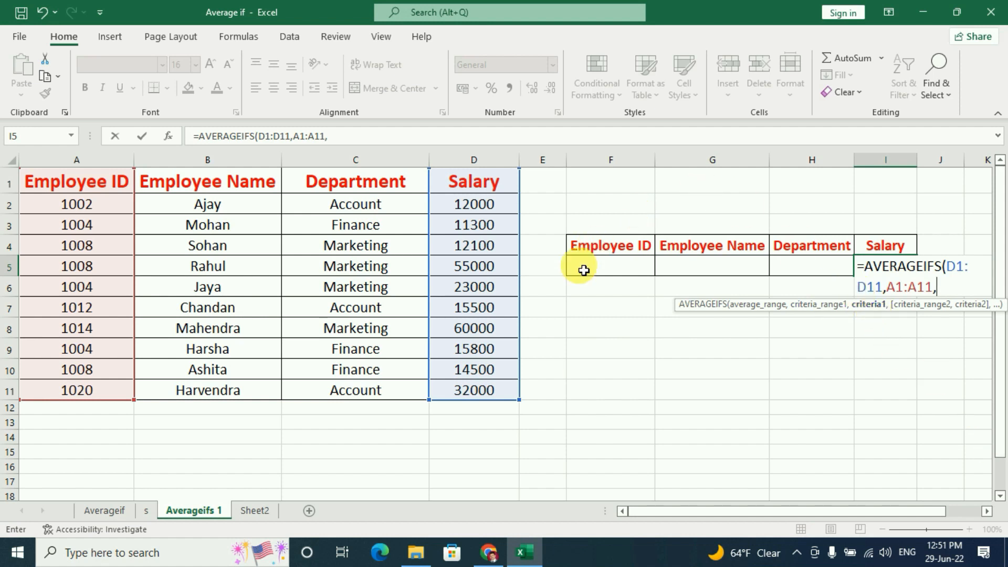
left_click(613, 271)
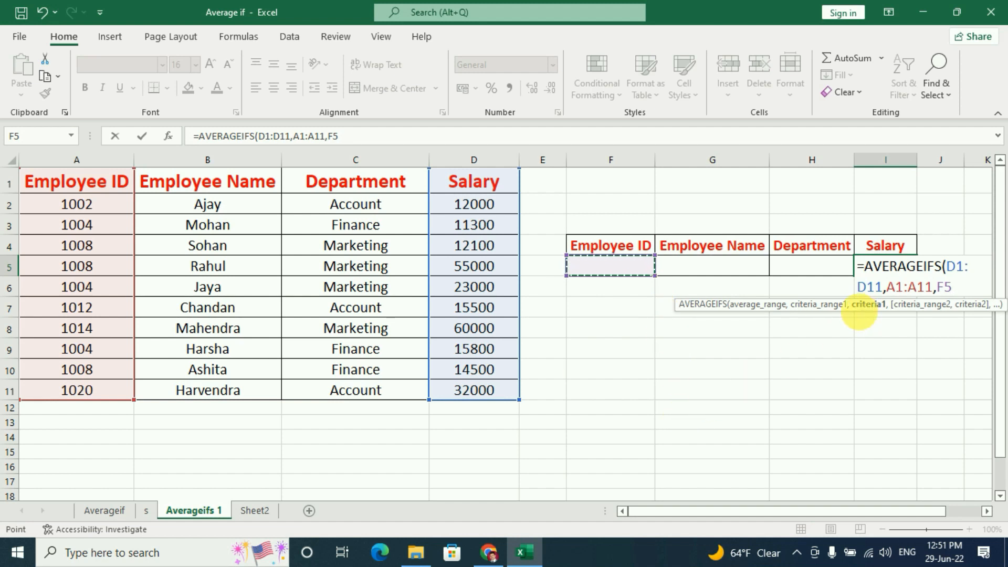
type(",")
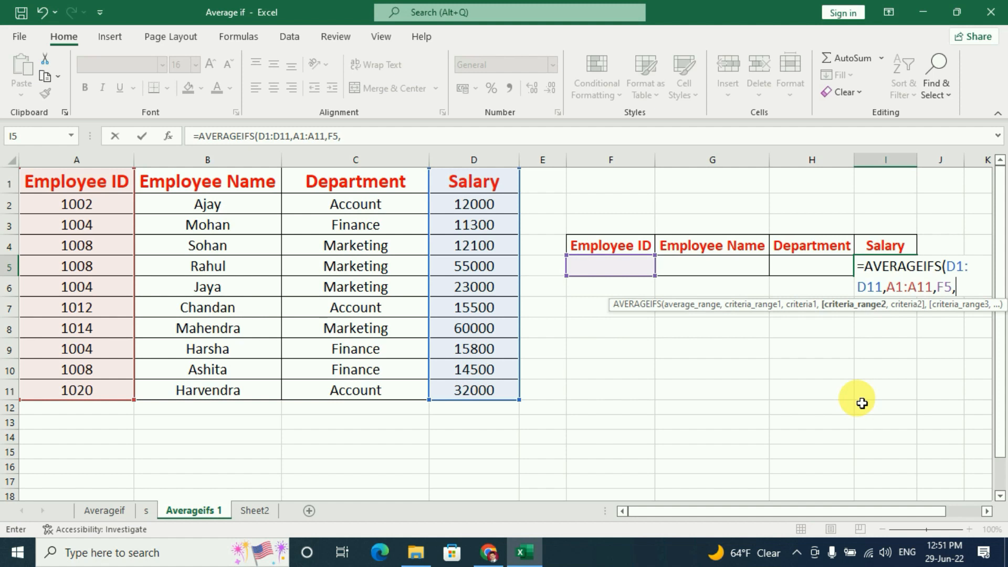
Add criteria range C1:C11 with criterion cell H5 as the second condition and complete the formula.
left_click_drag(376, 184, 383, 388)
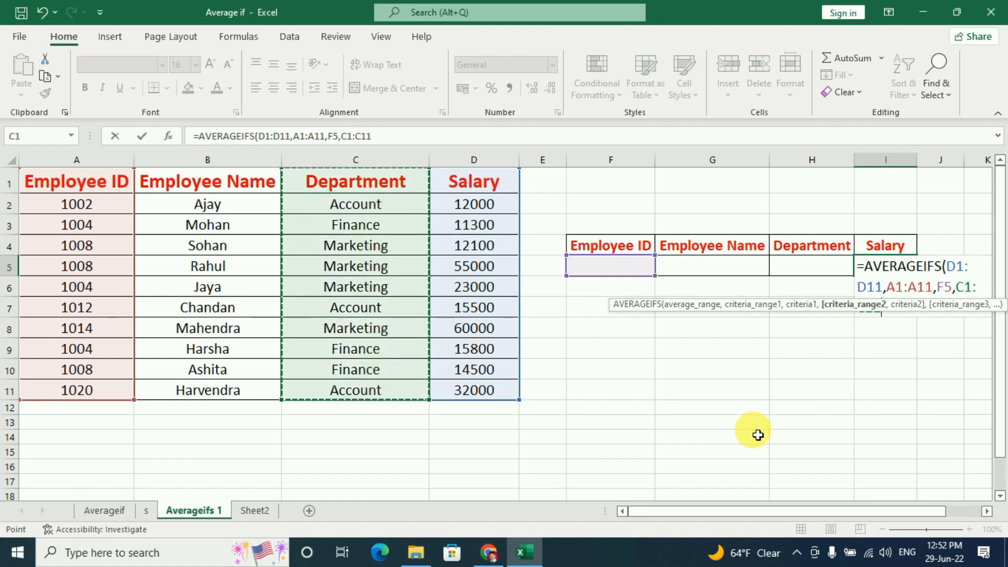
type(",")
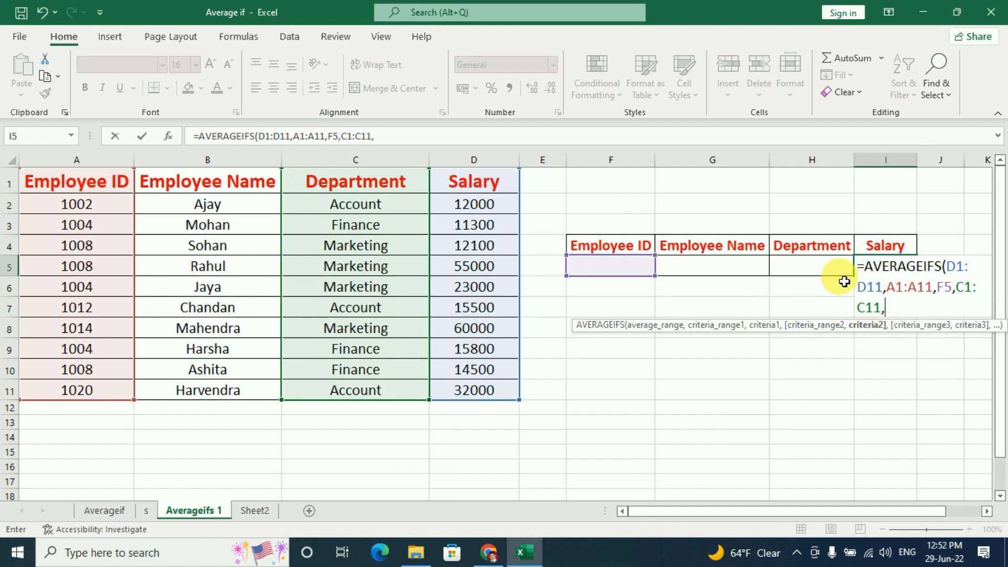
left_click(826, 267)
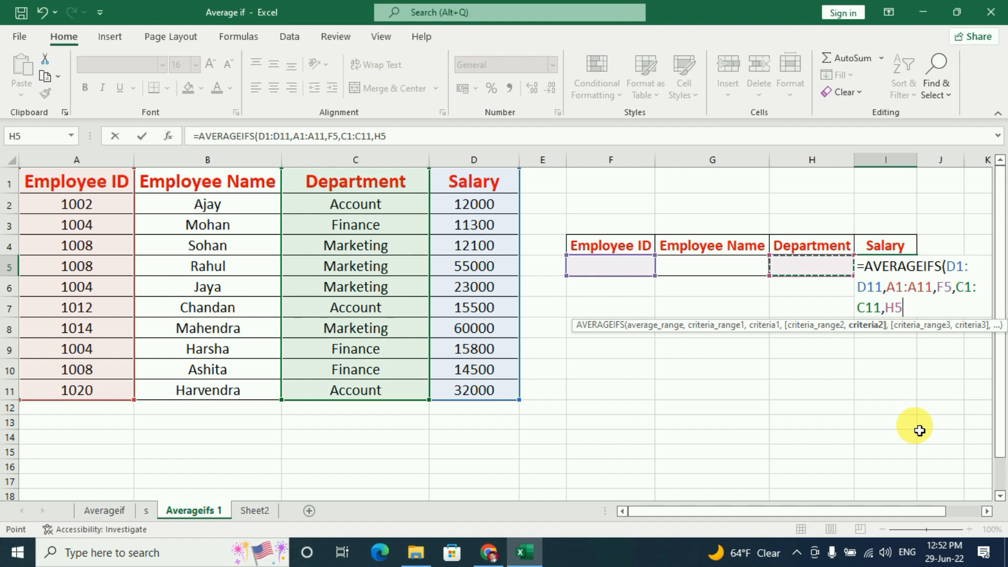
type(")")
key("Return")
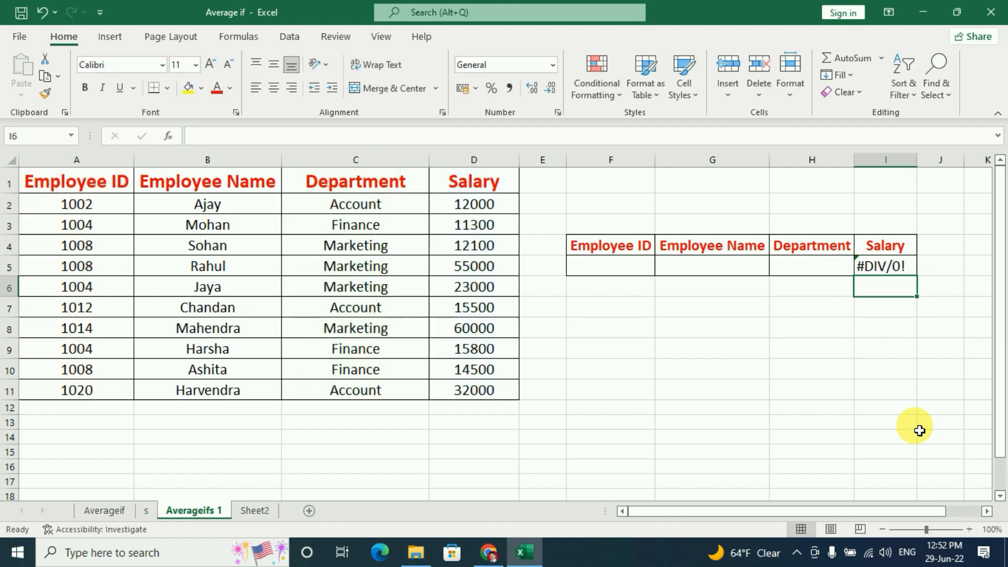
Enter the employee ID from A3 in F5 and copy the Finance department from C3 into H5.
left_click(588, 266)
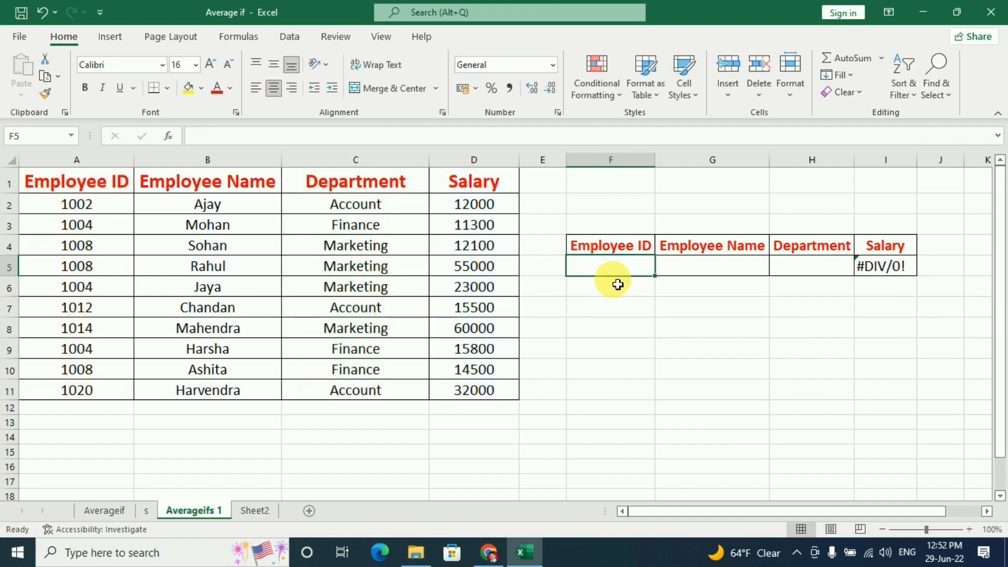
type("1004")
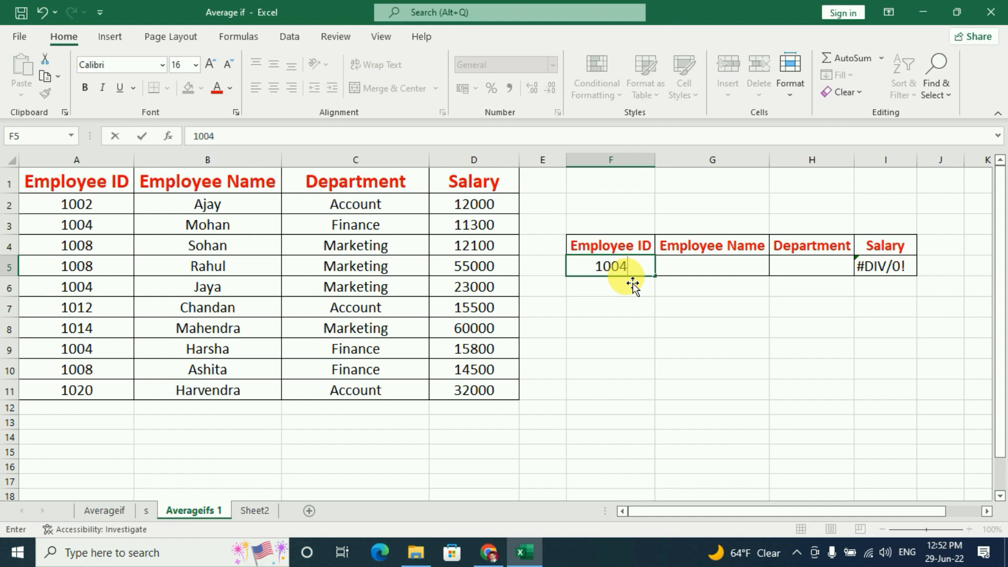
key("Return")
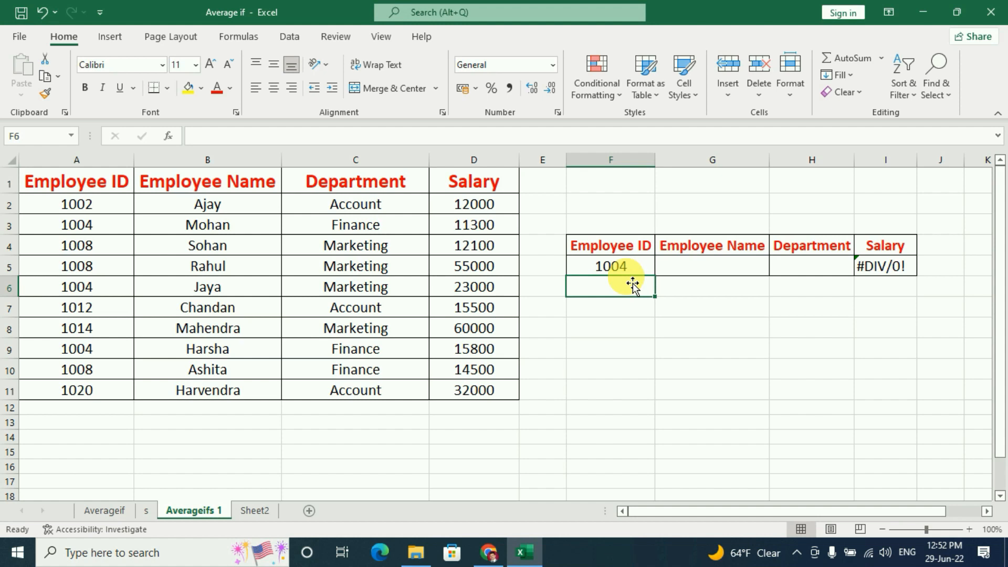
left_click(818, 277)
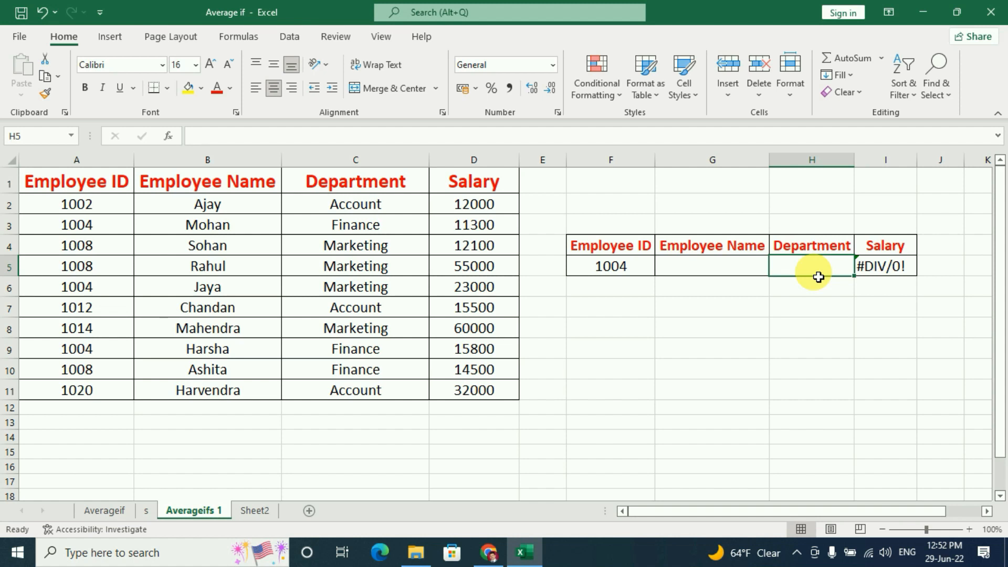
left_click(355, 223)
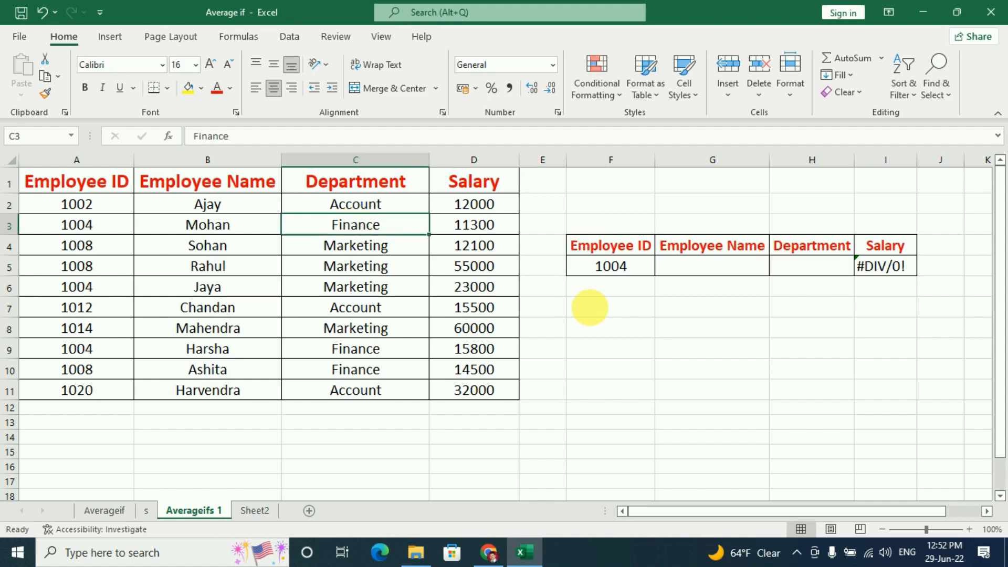
key("ctrl+c")
left_click(832, 265)
key("ctrl+v")
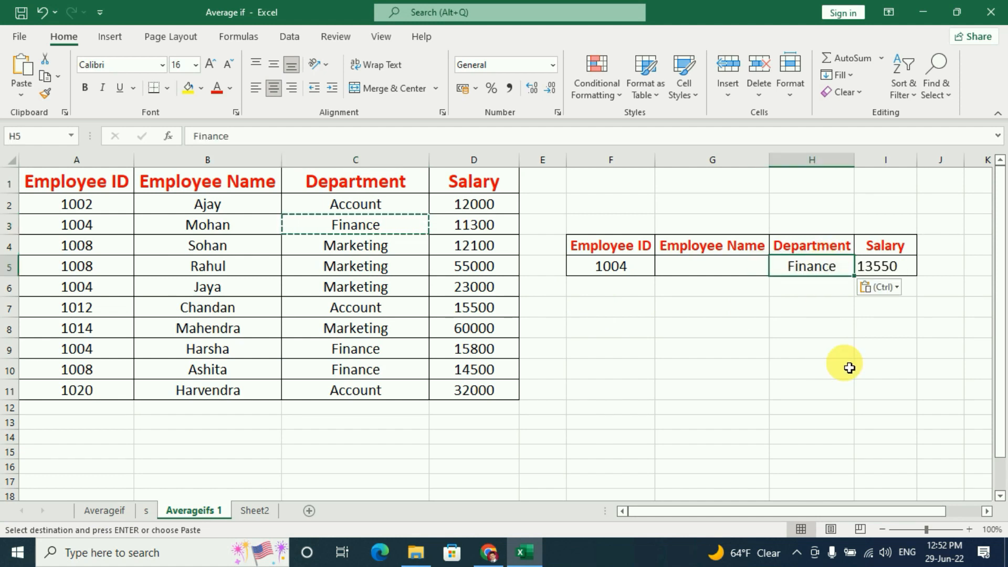
Review the formula in I5 and check source rows 3, 6 and 9 against the employee ID and department criteria.
left_click(887, 263)
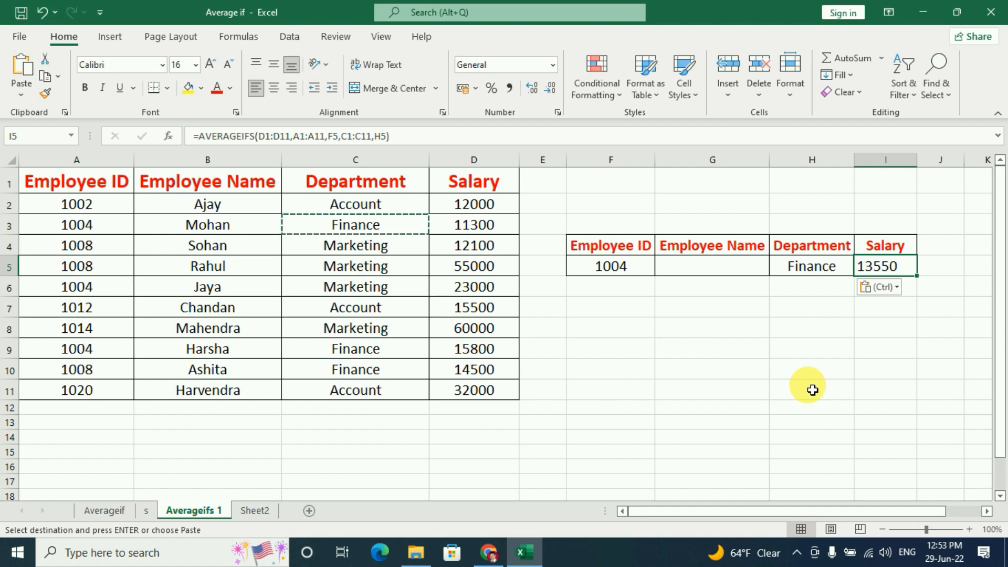
left_click_drag(92, 226, 480, 230)
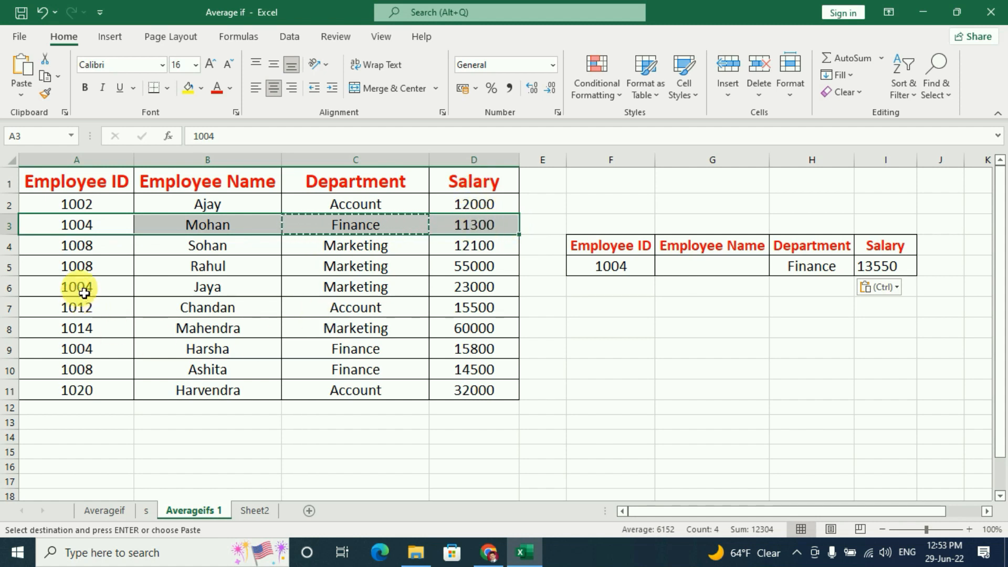
left_click_drag(84, 292, 462, 288)
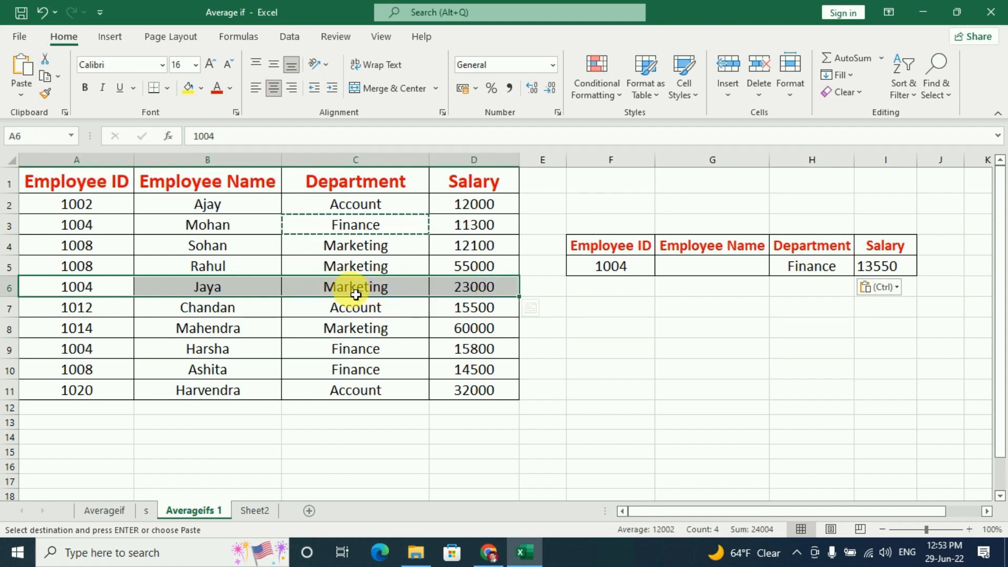
left_click(92, 357)
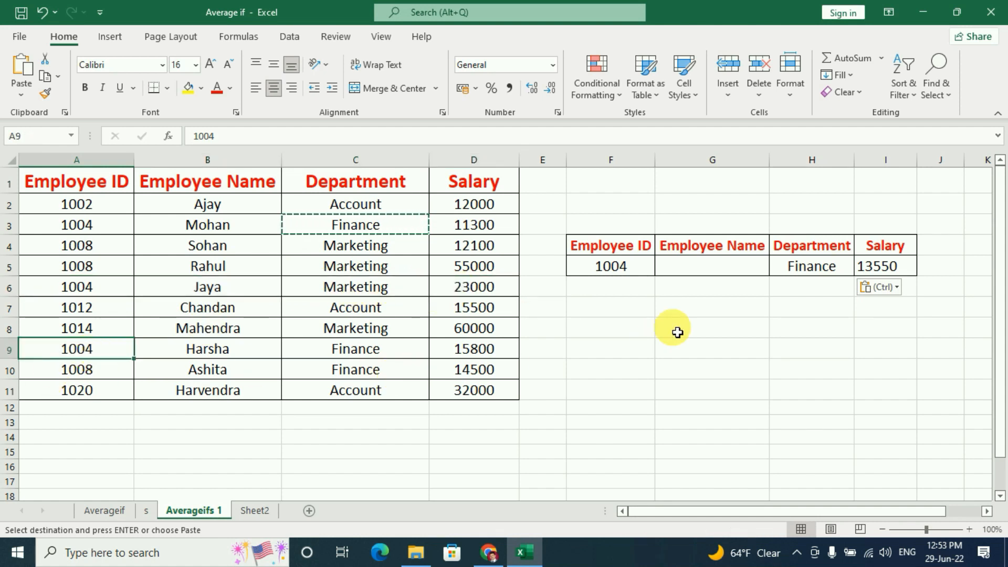
left_click_drag(85, 349, 489, 346)
left_click(483, 356)
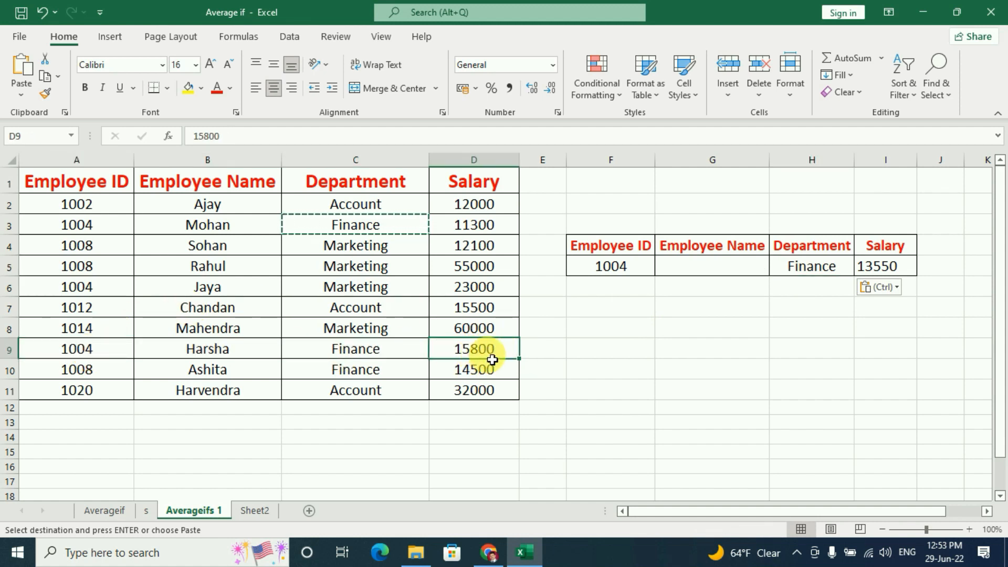
left_click(480, 226)
Calculate the average of salary cells D3 and D9 in F9 with AVERAGE and compare it with the result in I5.
left_click(583, 356)
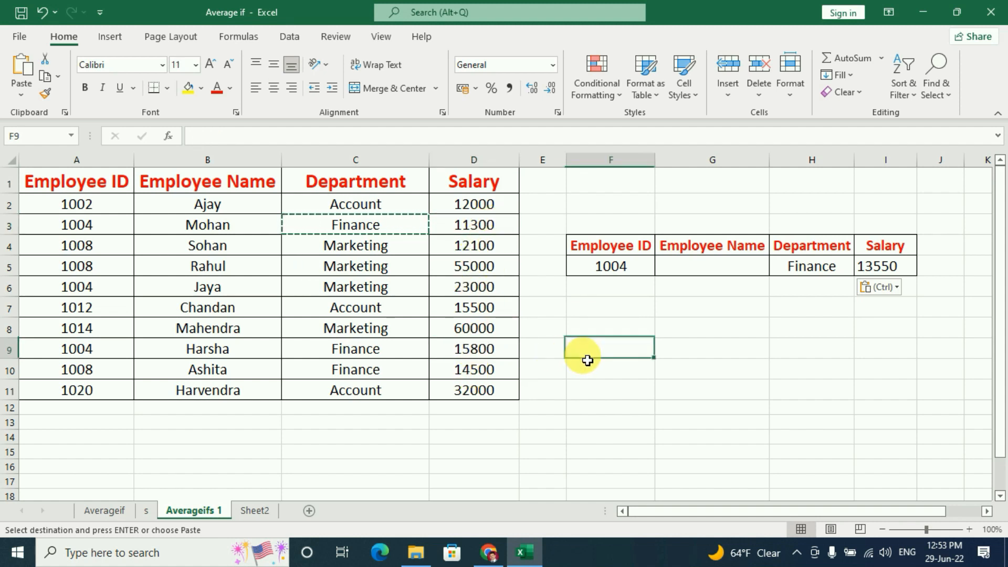
type("=av")
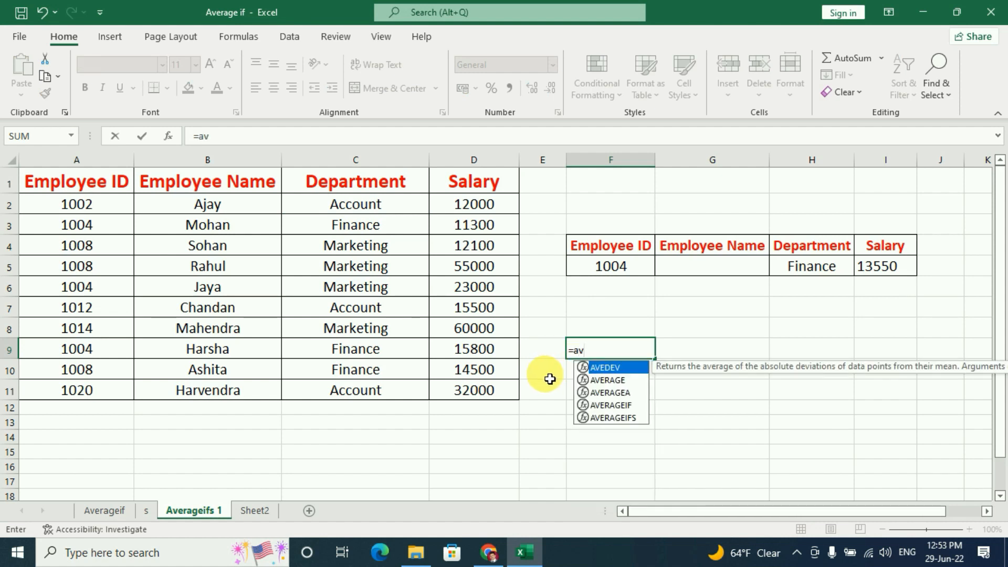
left_click(609, 380)
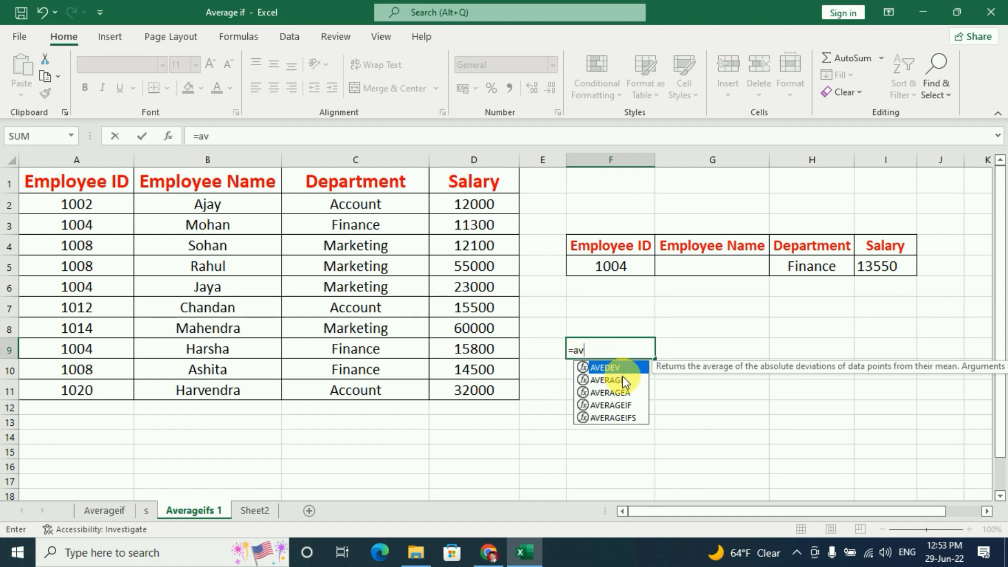
double_click(624, 381)
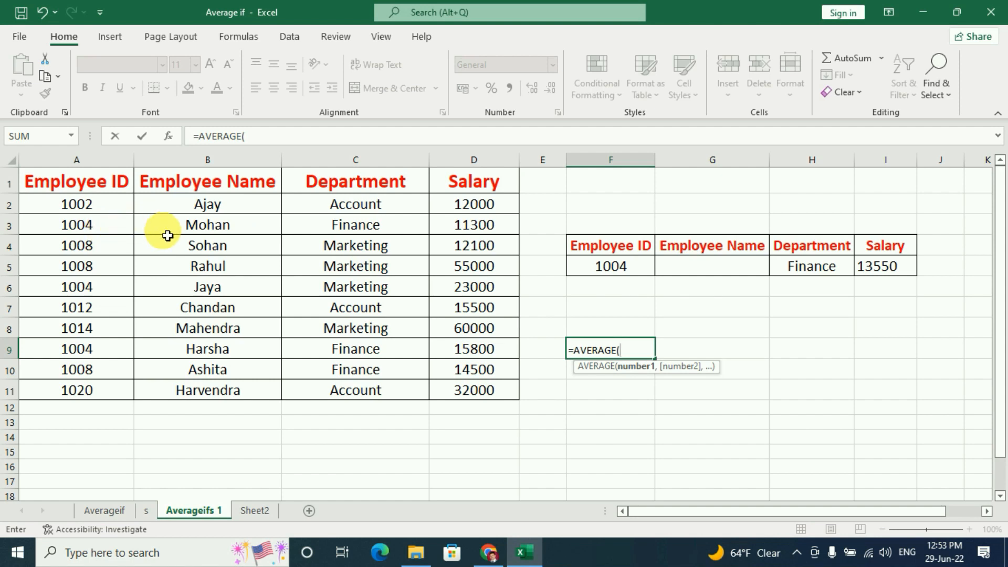
left_click(484, 234)
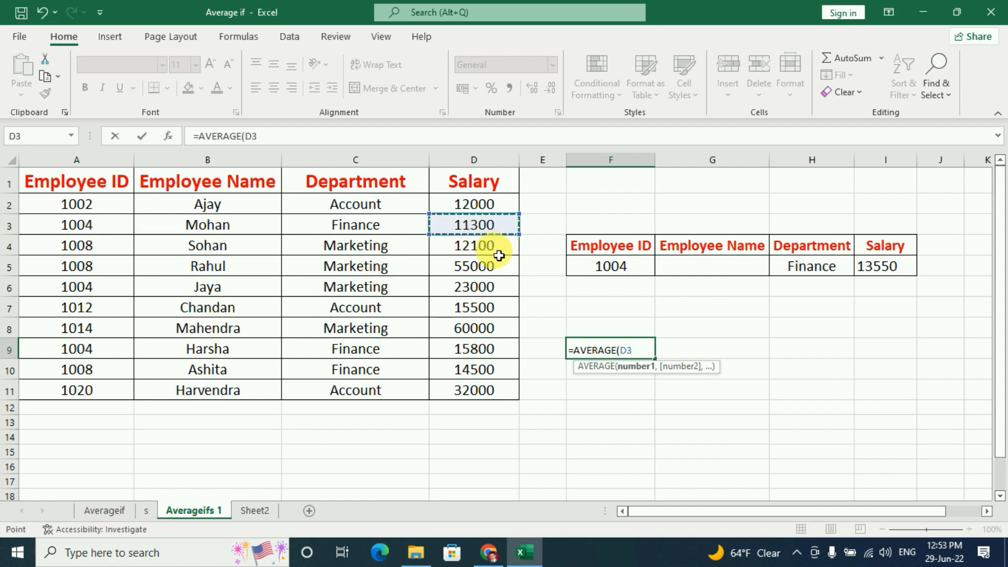
type(",")
left_click(463, 355)
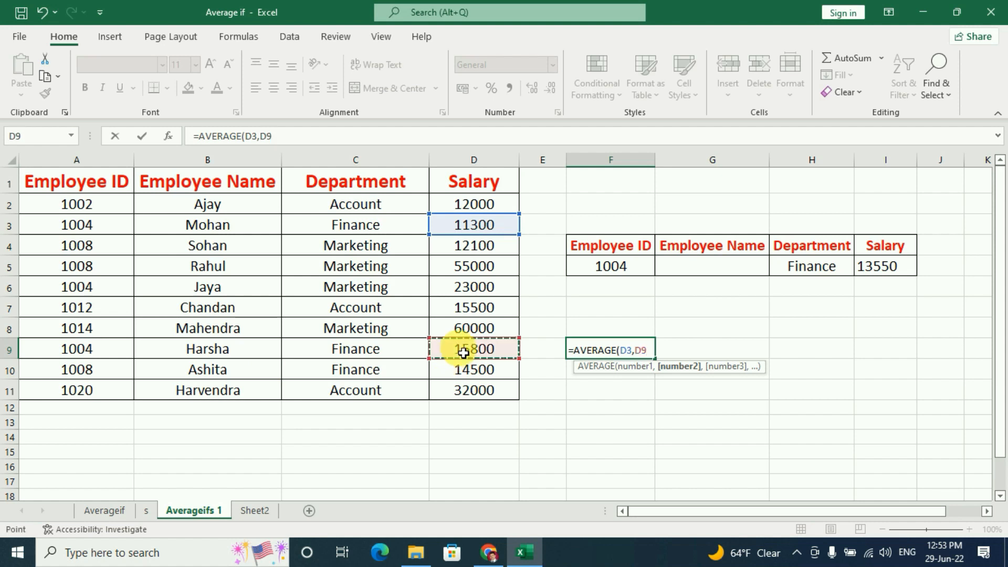
key("Return")
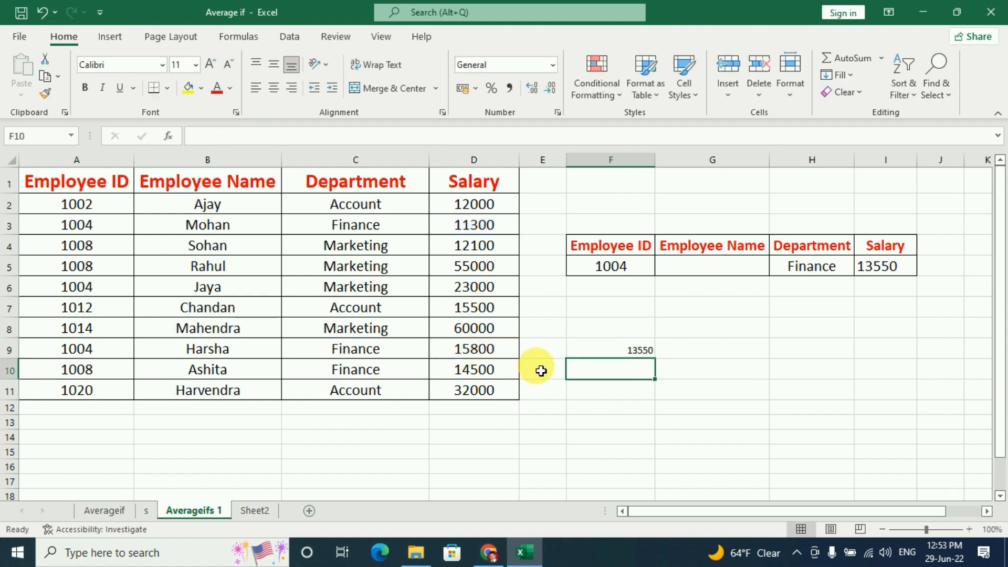
left_click(625, 353)
left_click(885, 268)
left_click(634, 349)
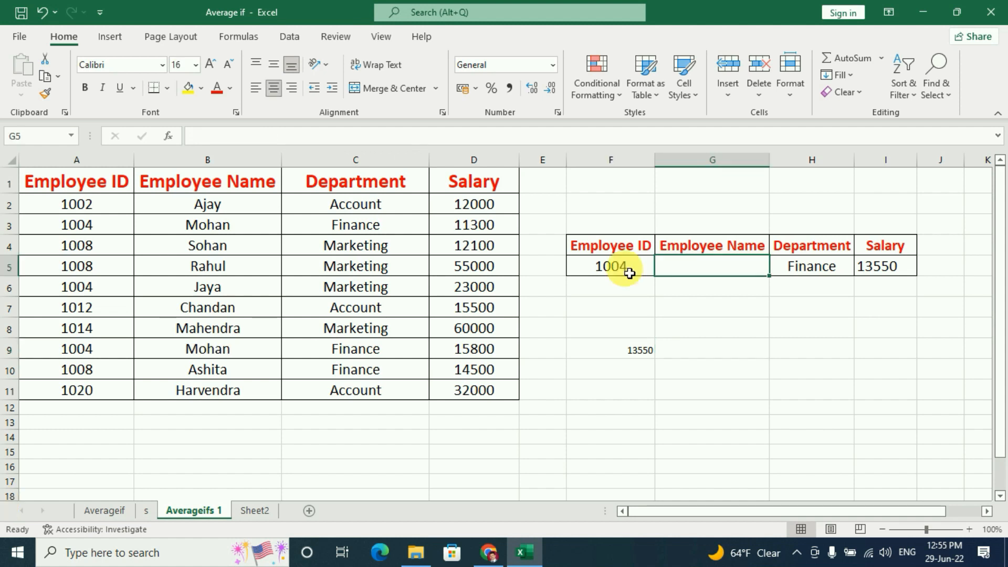
Replace the employee ID criterion in F5 with the ID from A4 and check the criteria cells F5 and H5.
left_click(625, 268)
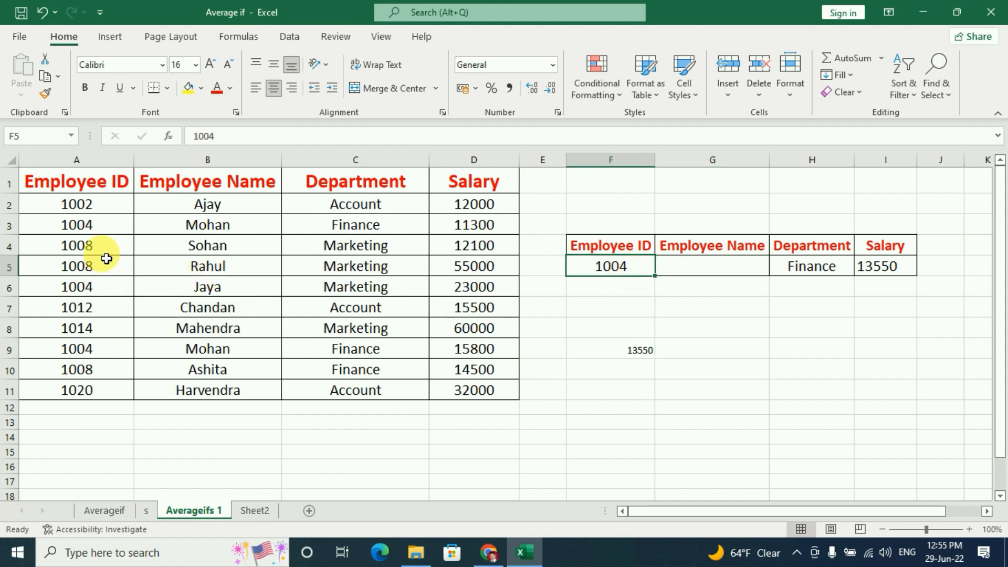
type("10")
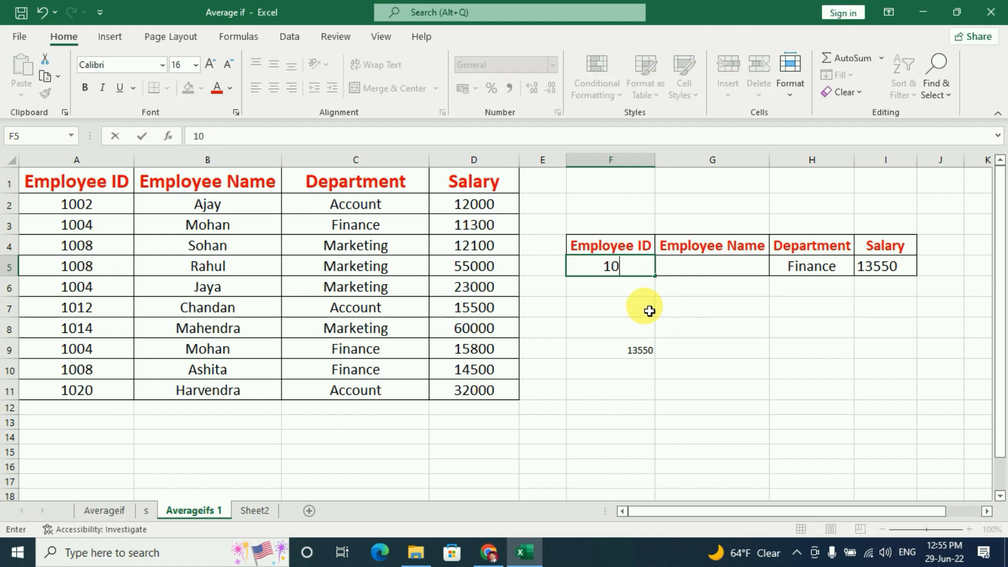
key("Return")
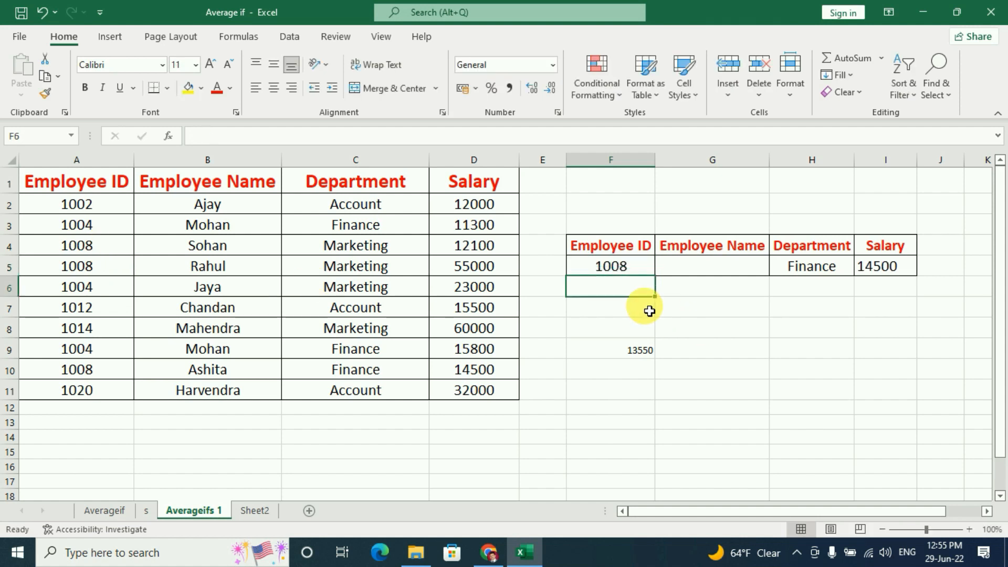
left_click(604, 263)
left_click(810, 268)
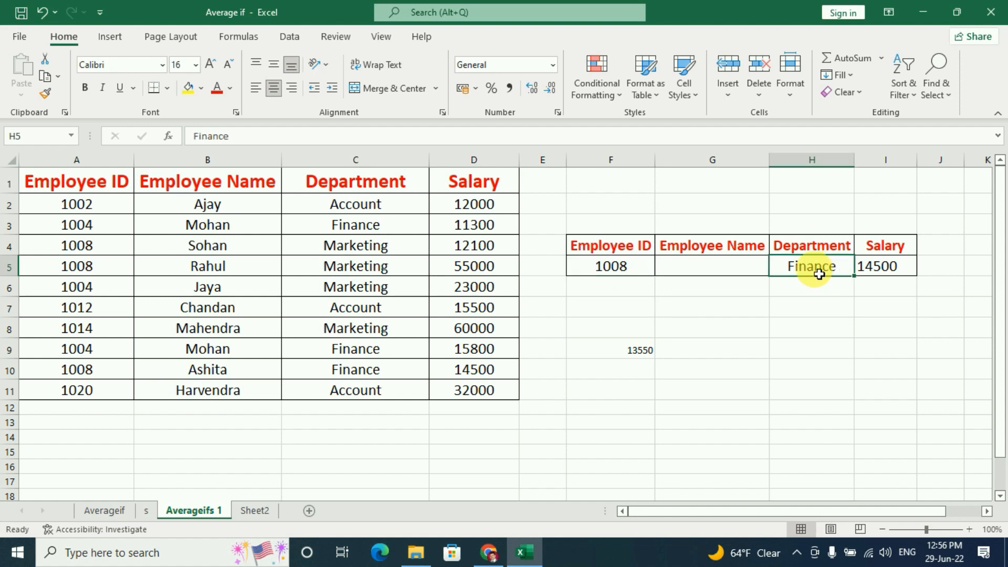
Examine source rows 4, 5 and 10 for the employee ID in F5, comparing their departments and the salary in D10.
left_click(106, 248)
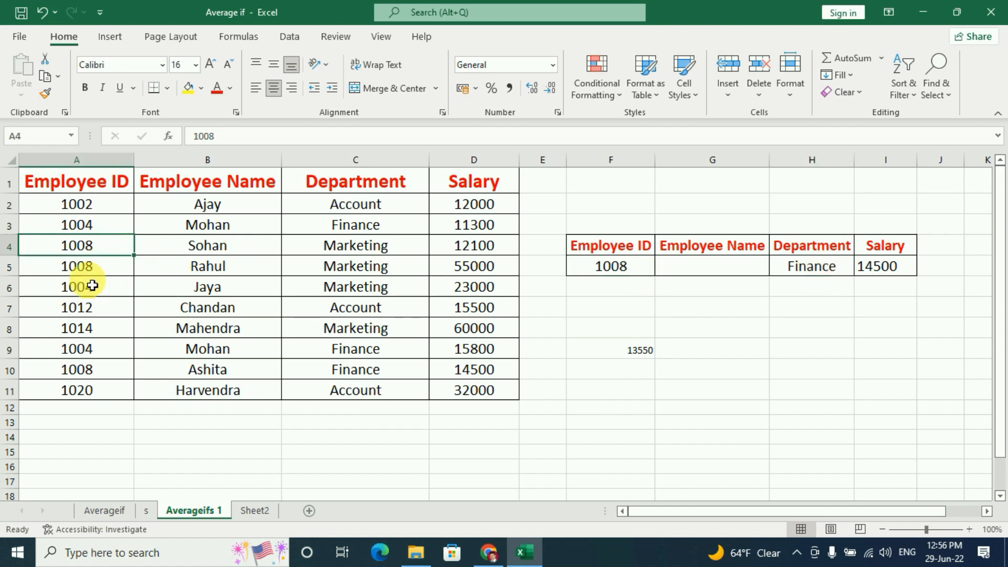
left_click(91, 269)
left_click(102, 371)
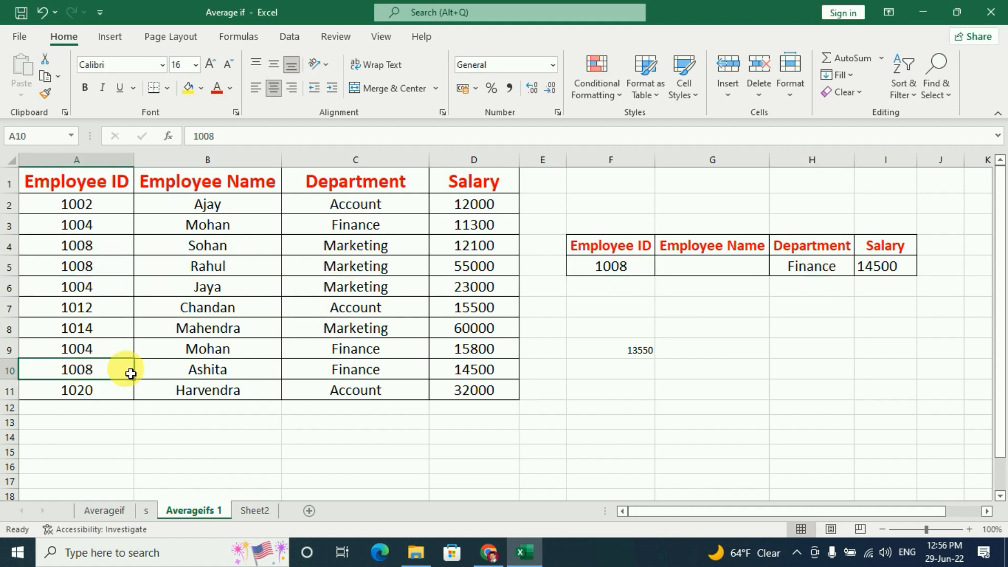
left_click(394, 368)
left_click(475, 369)
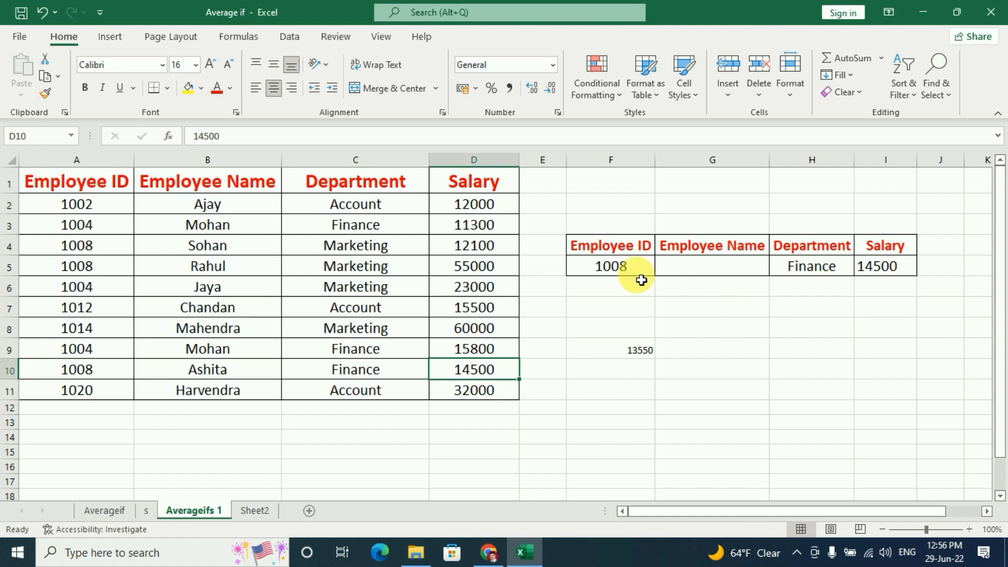
left_click(343, 250)
left_click(318, 269)
left_click(338, 255)
left_click(354, 246)
left_click(357, 266)
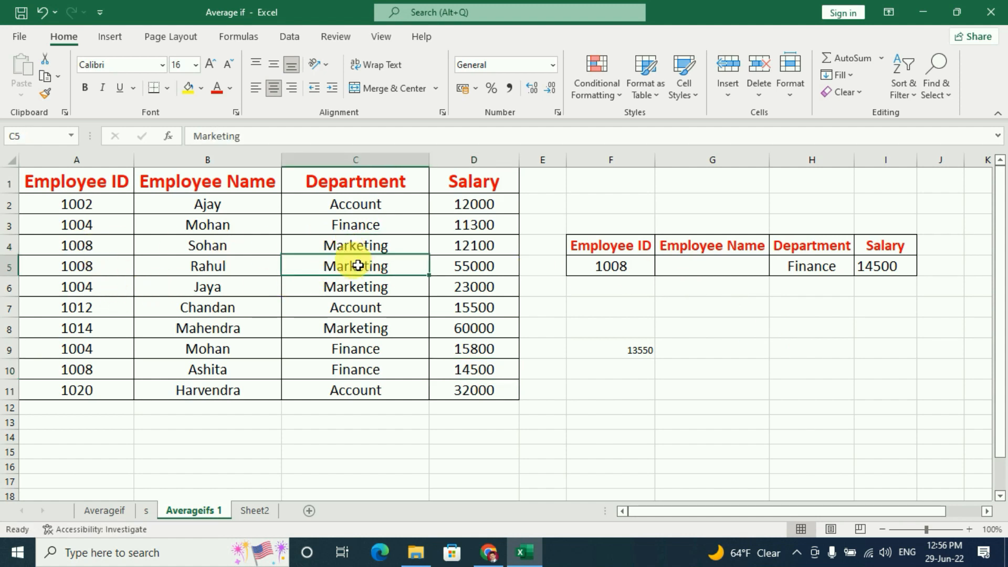
Set the department criterion in H5 to Marketing and check the average in I5 and the employee ID in F5.
left_click(844, 275)
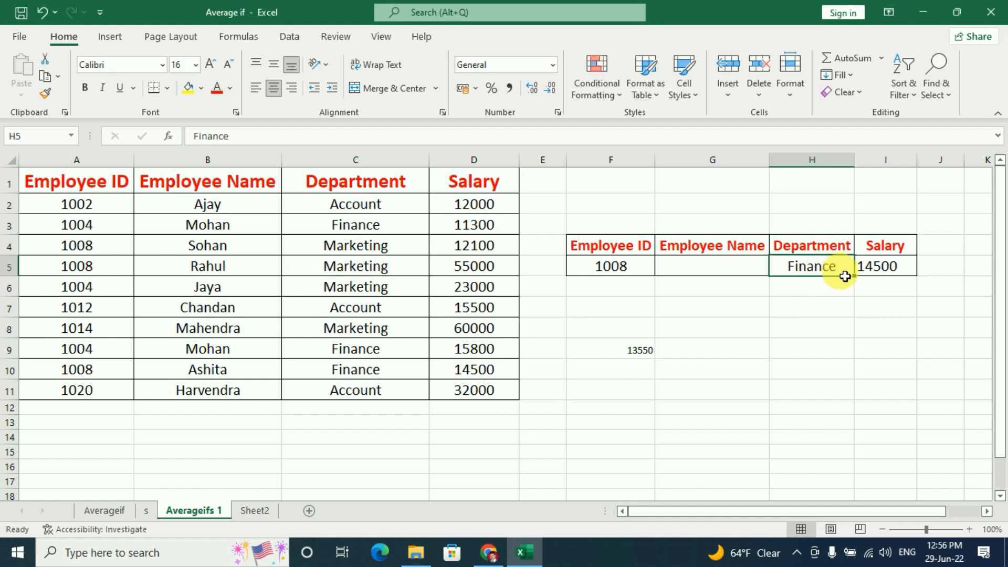
type("Marketi")
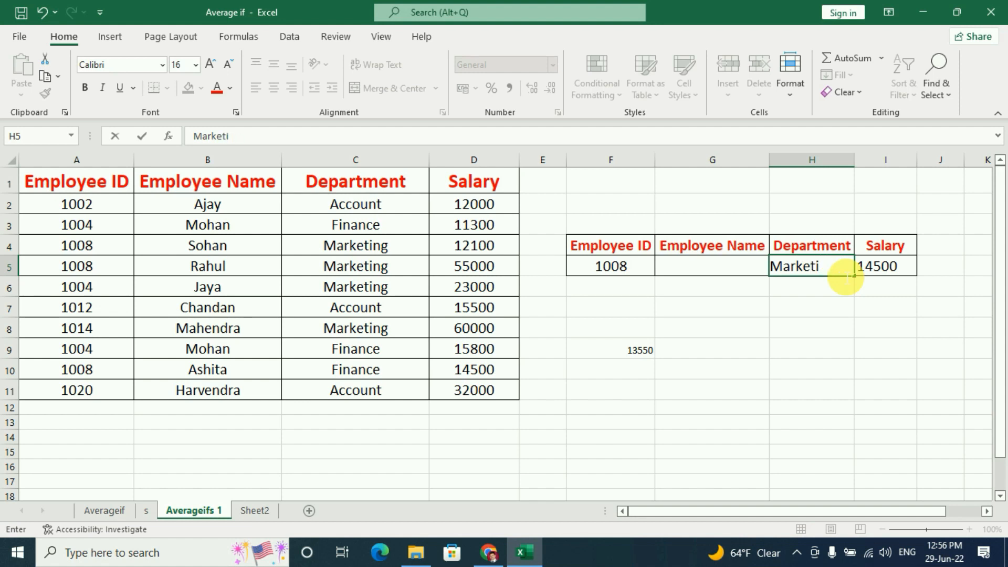
type("ng")
key("Return")
left_click(882, 265)
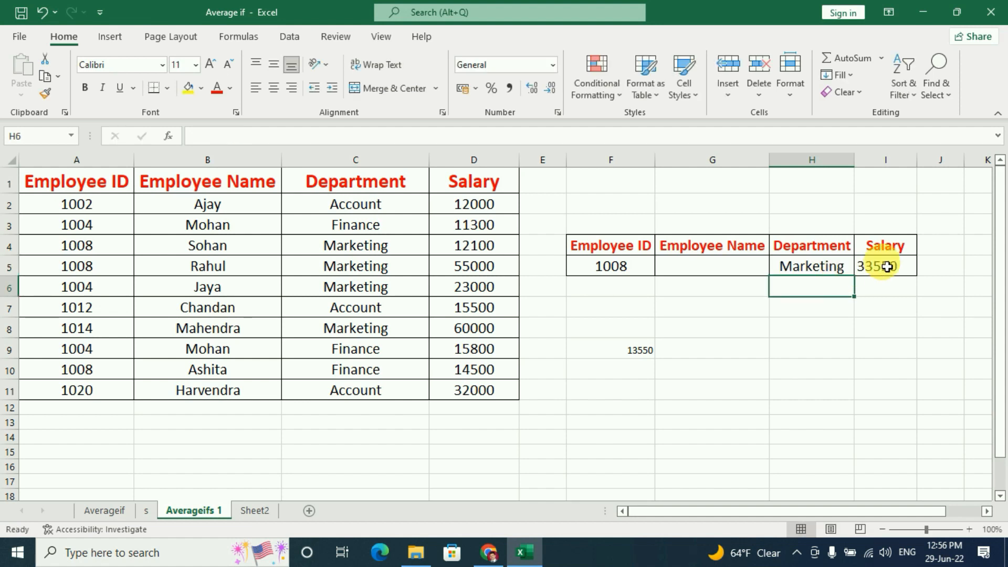
left_click(623, 268)
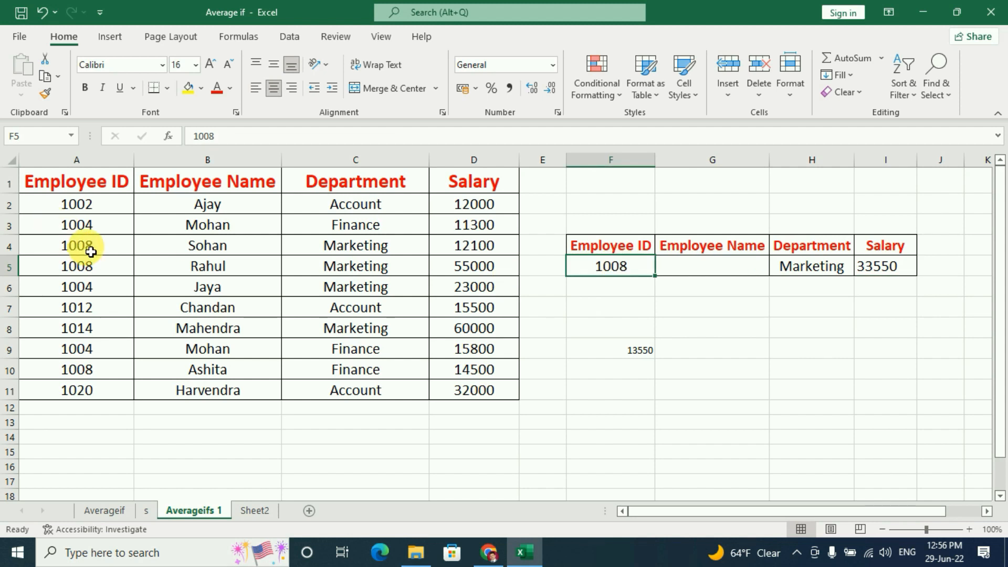